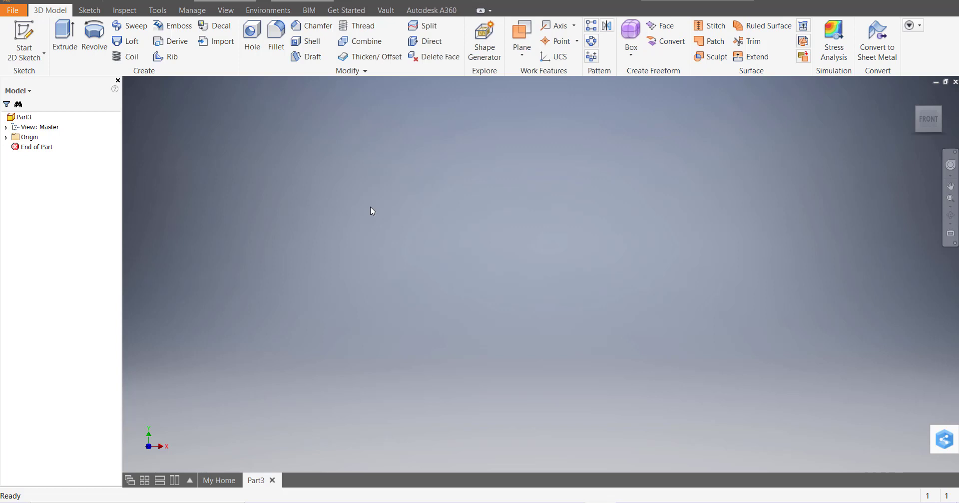
Start a sketch on the XY plane and draw a two-point center rectangle about 26 mm high, centred on the origin.
click(24, 39)
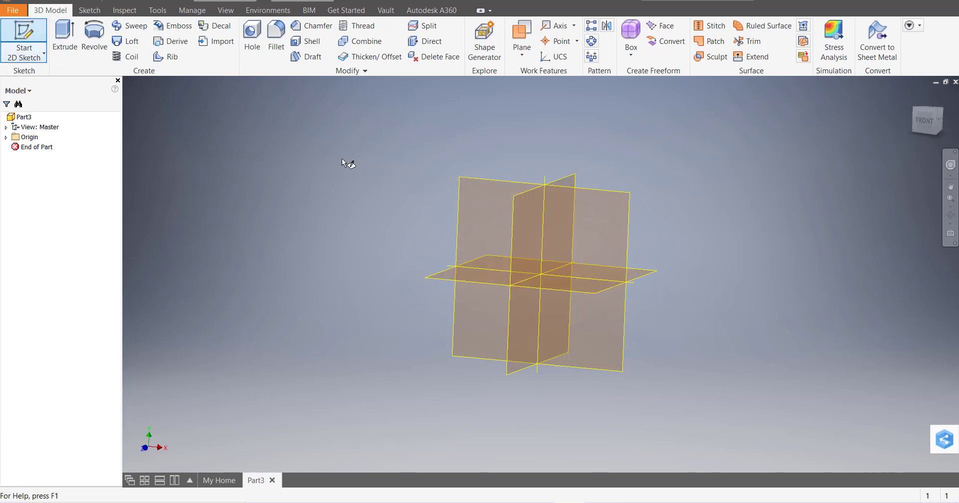
click(519, 163)
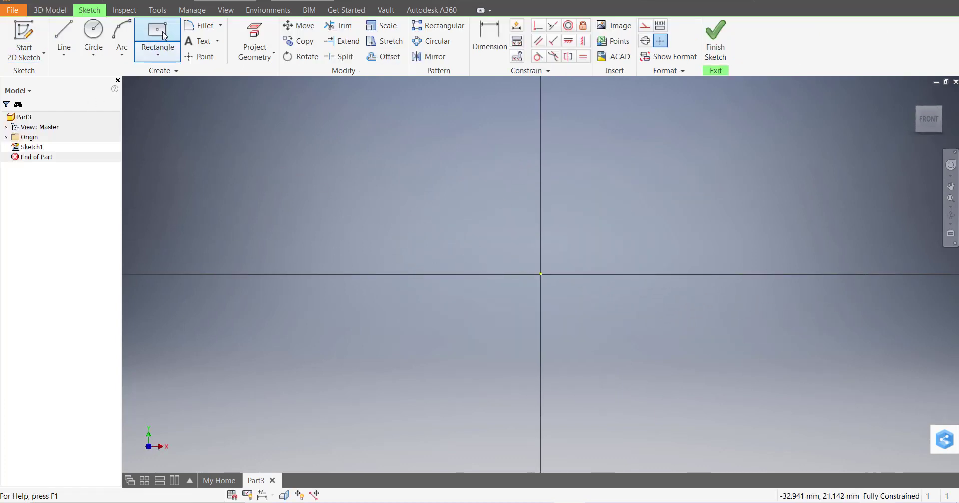
click(158, 54)
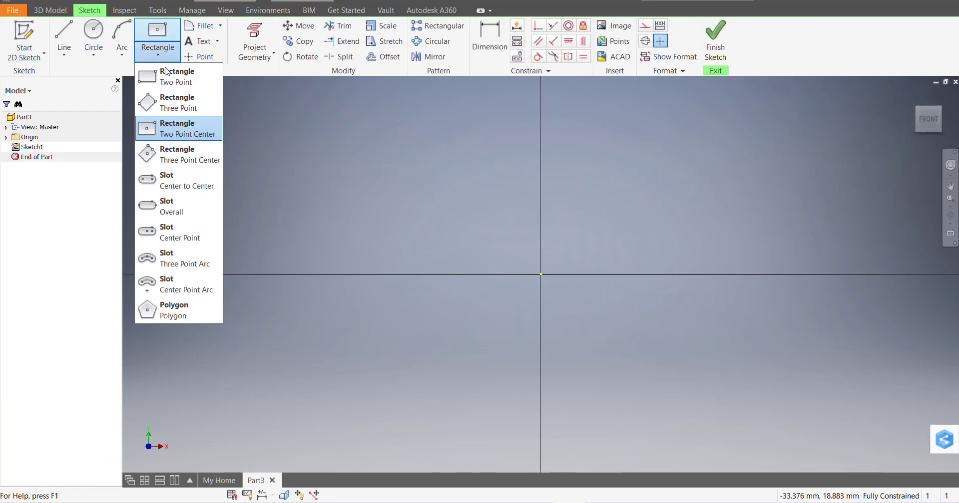
click(186, 131)
click(541, 274)
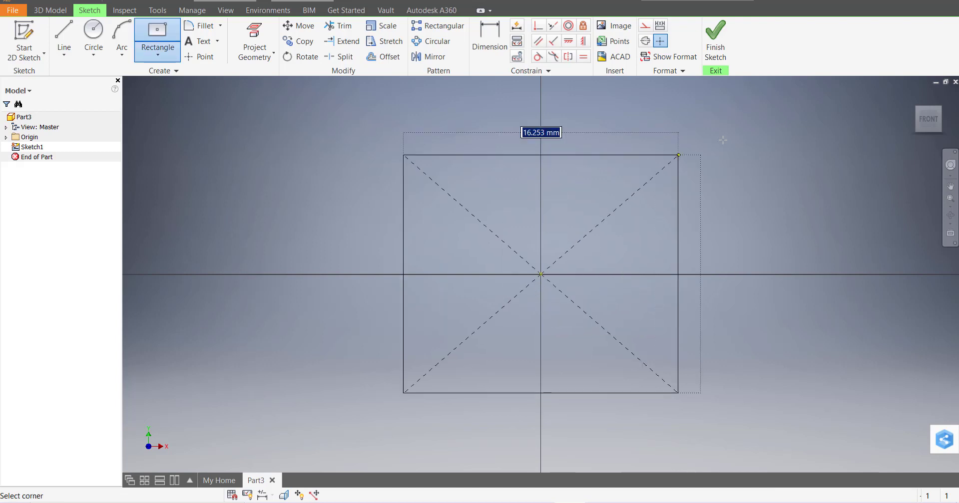
click(764, 127)
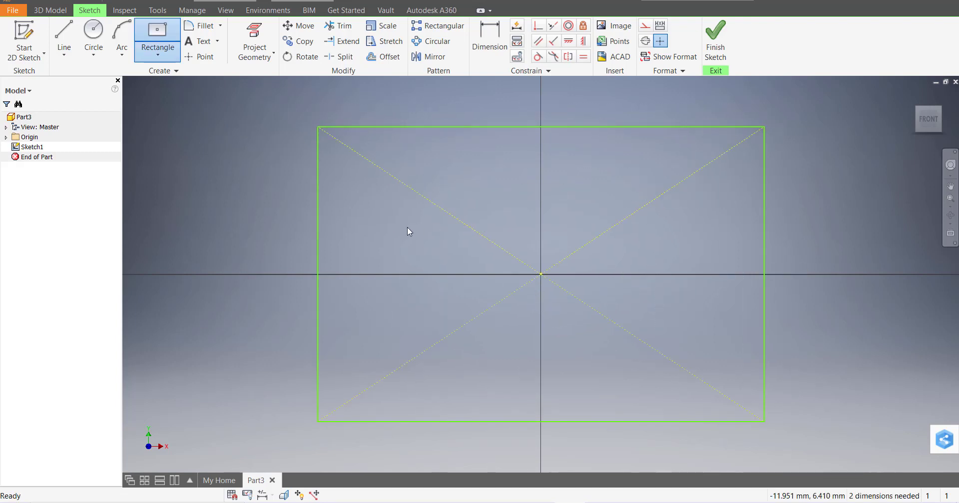
Dimension the rectangle's height and width to 50 mm each.
scroll(427, 224, down, 3)
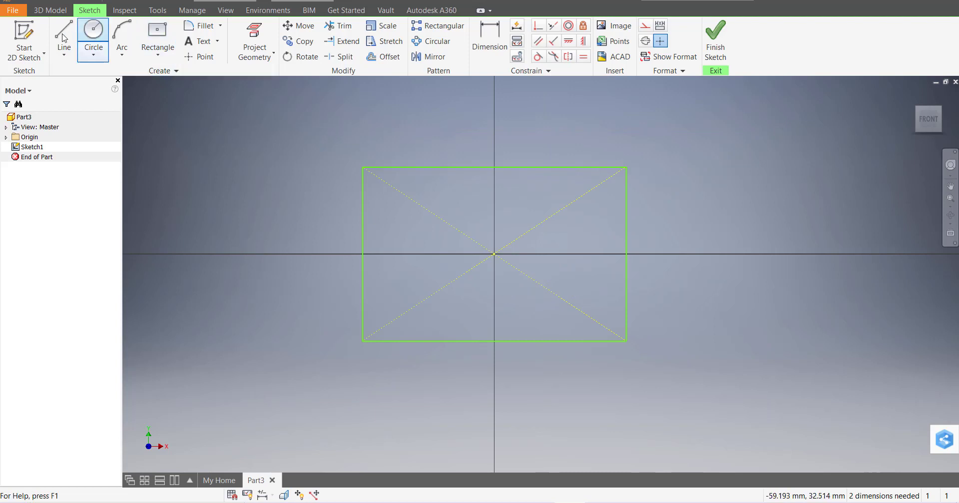
key(d)
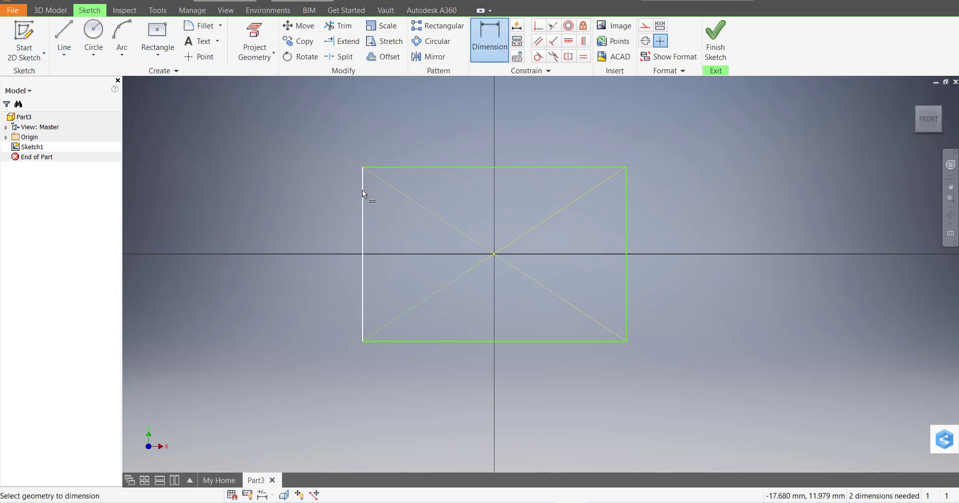
click(363, 194)
click(326, 199)
text(50)
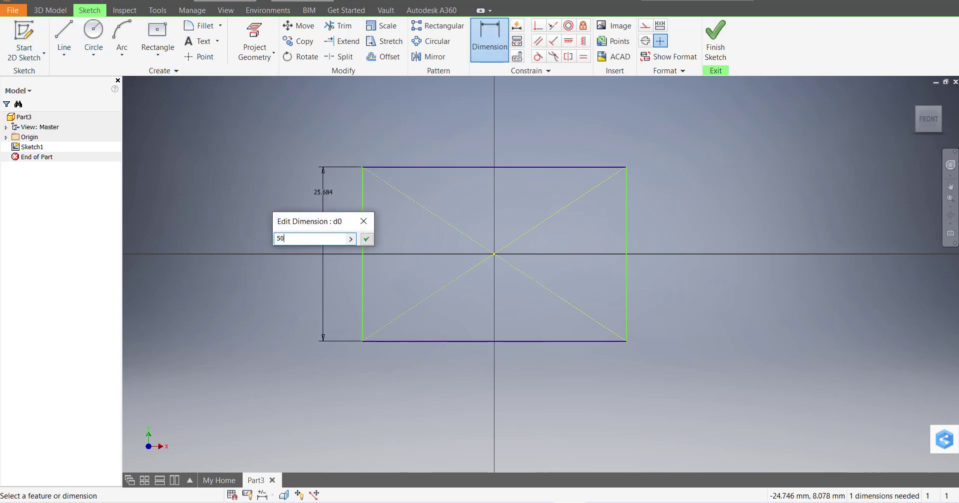
key(Return)
scroll(448, 152, down, 3)
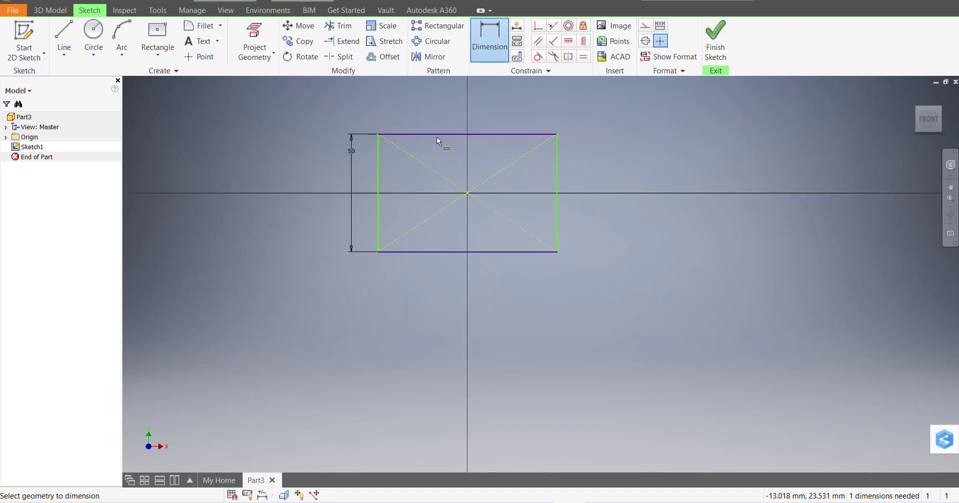
click(434, 134)
click(430, 107)
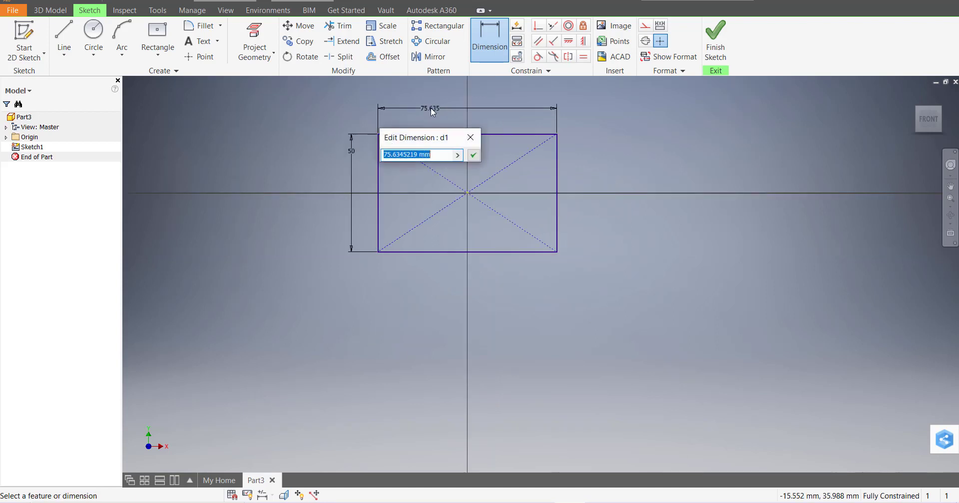
text(50)
key(Return)
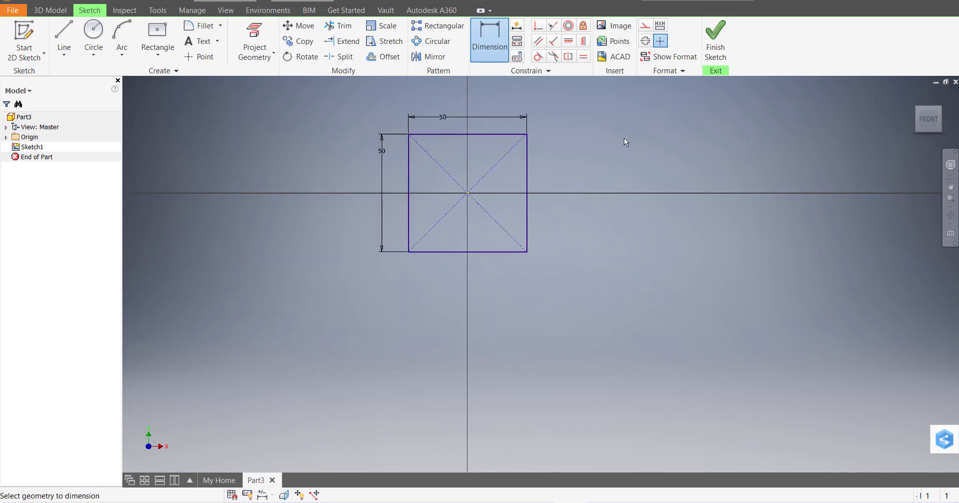
scroll(478, 151, up, 5)
scroll(434, 172, down, 2)
key(Escape)
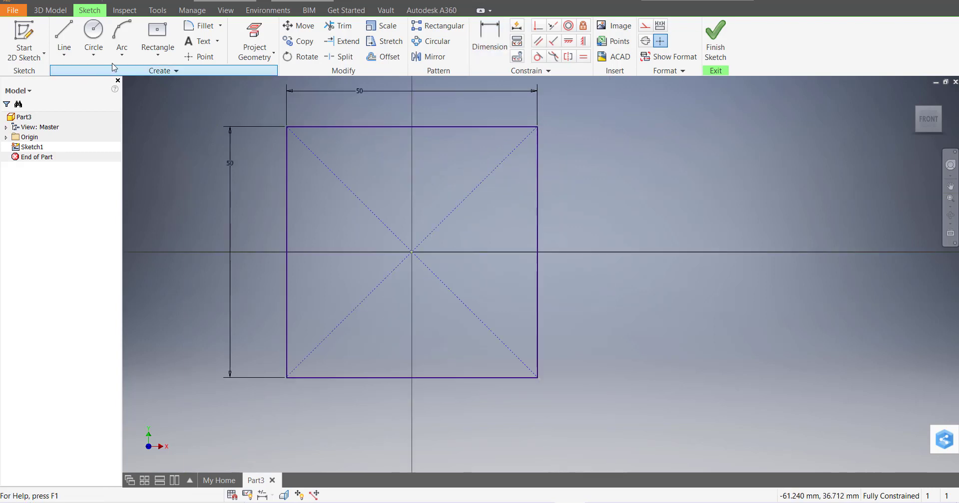
Sketch a small circle centred on the square's diagonal, just inside its upper-left corner.
click(93, 34)
scroll(300, 134, up, 3)
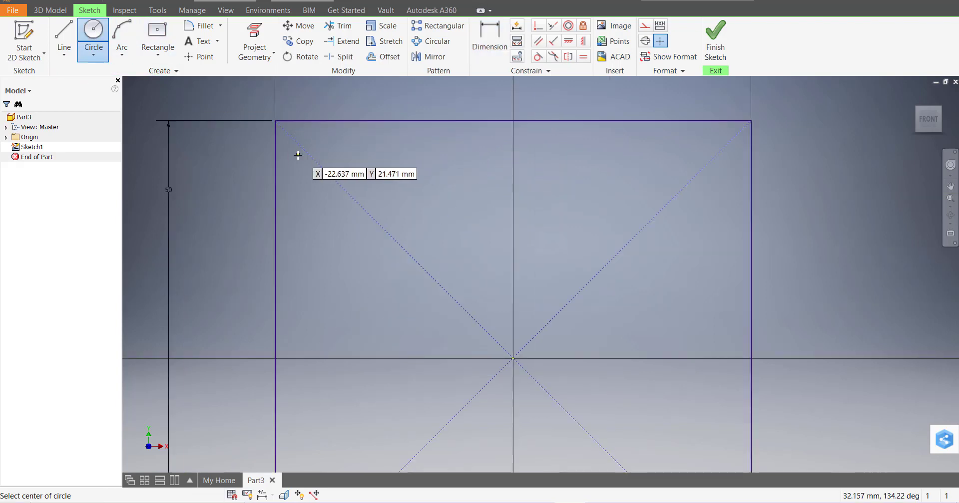
click(298, 144)
click(308, 152)
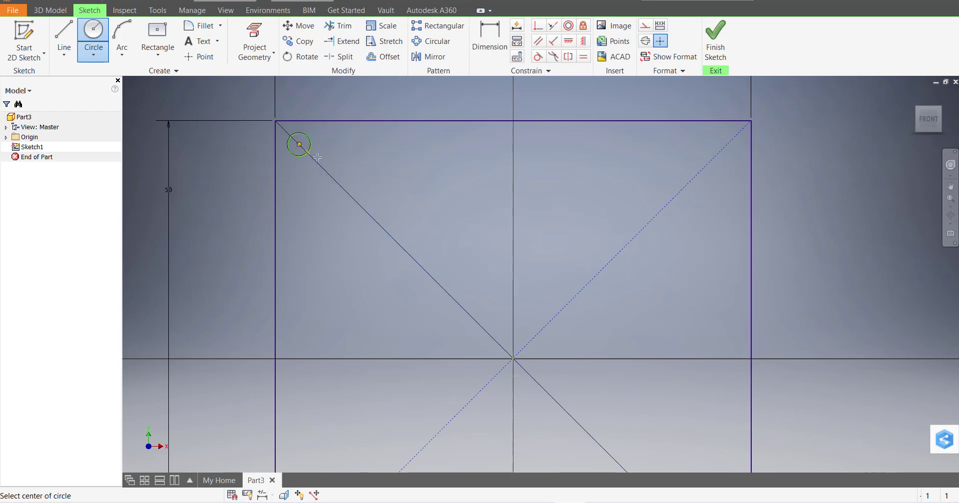
key(Escape)
scroll(353, 158, down, 2)
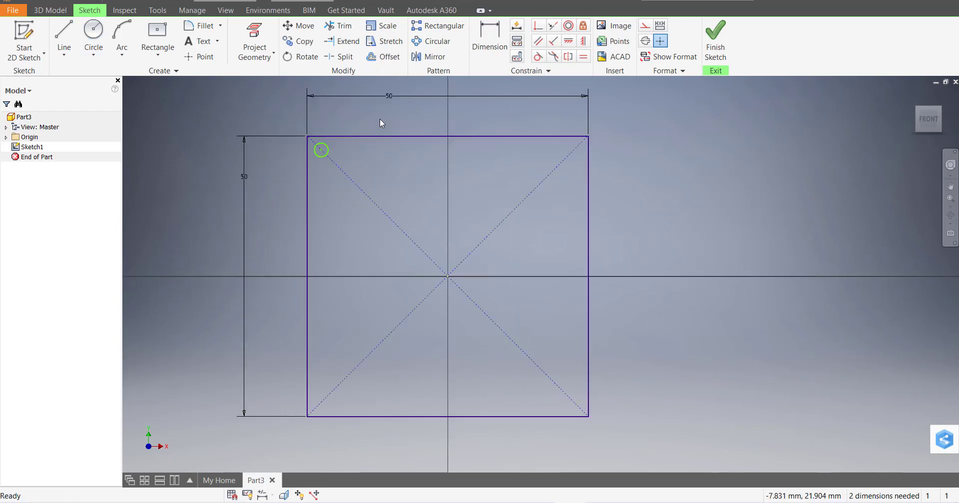
Set up a rectangular pattern of the small circle, running rightward along the square's top edge and downward along its left edge.
click(439, 30)
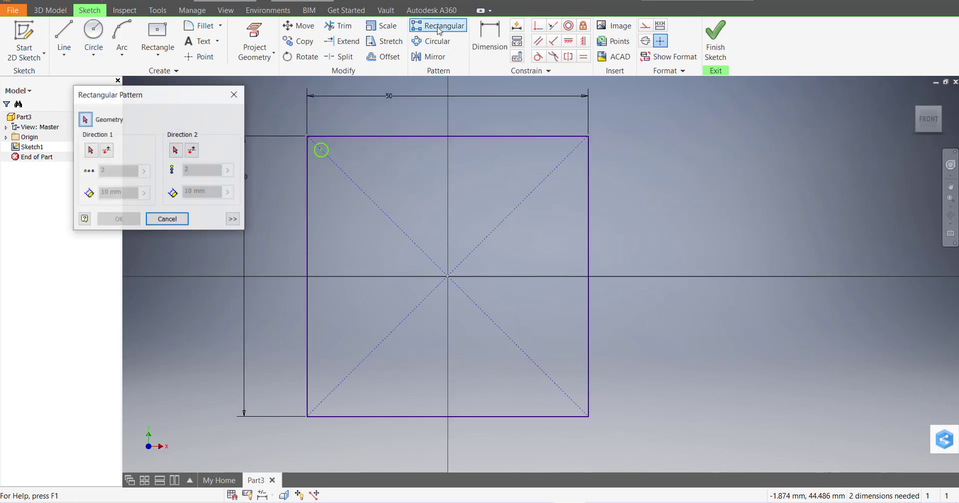
drag(147, 100, 139, 99)
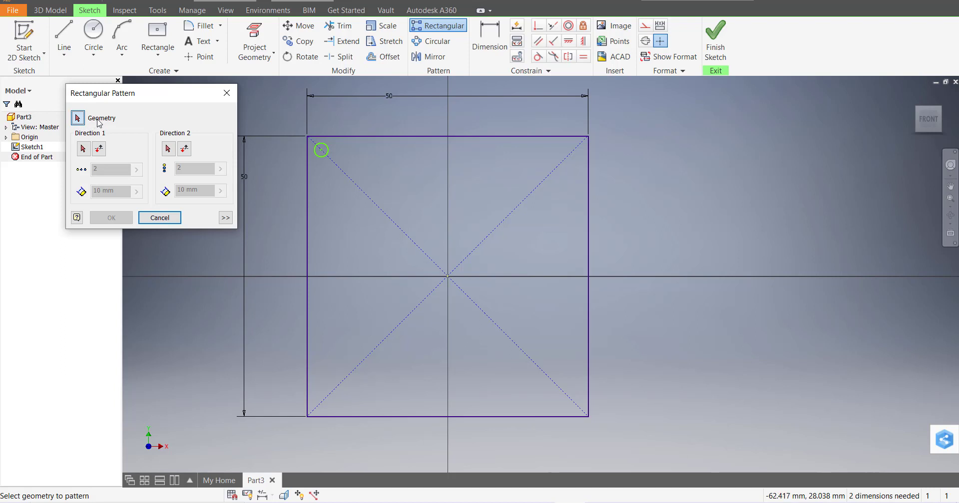
click(324, 147)
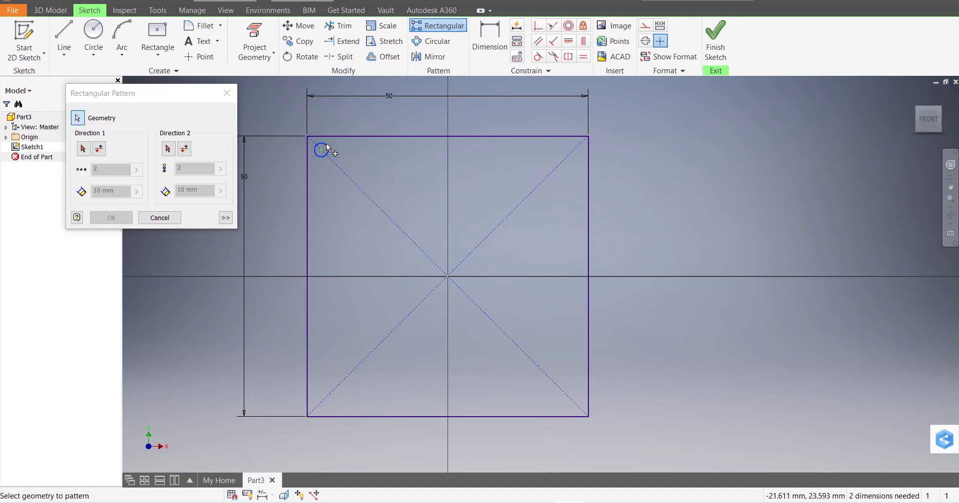
click(84, 147)
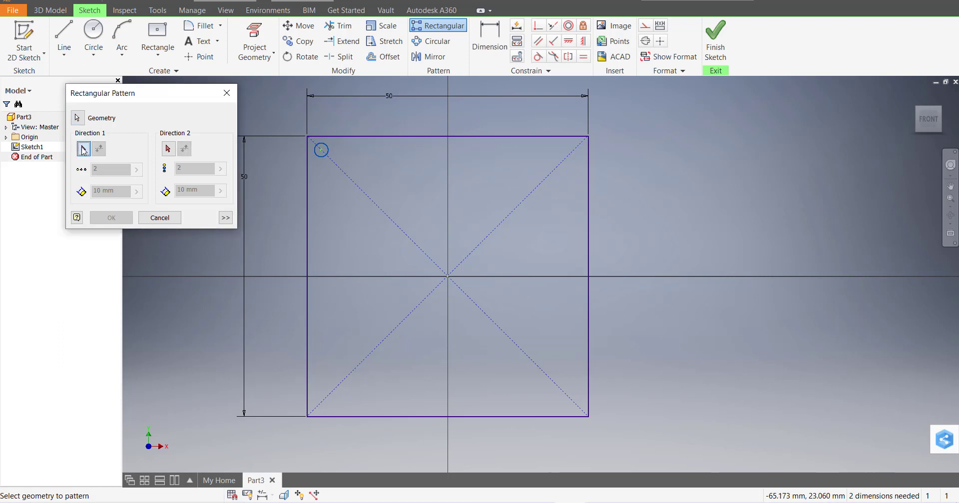
click(333, 136)
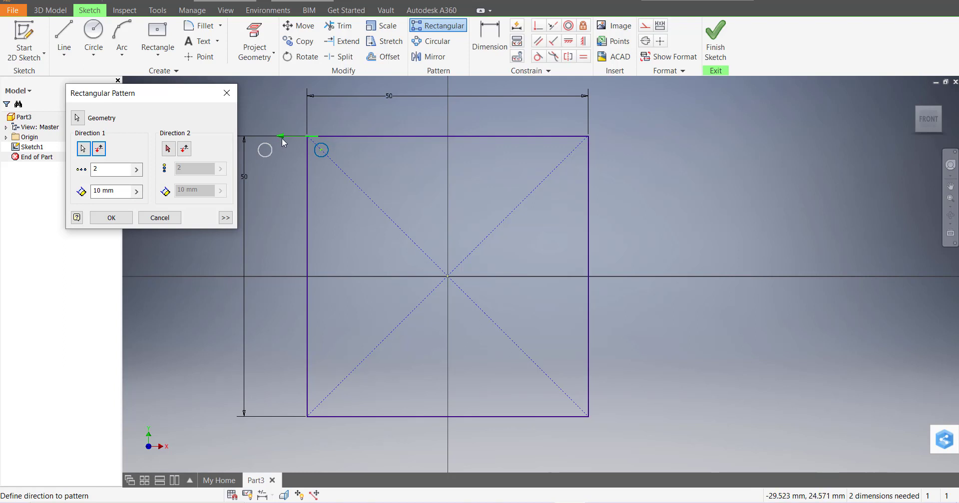
click(98, 151)
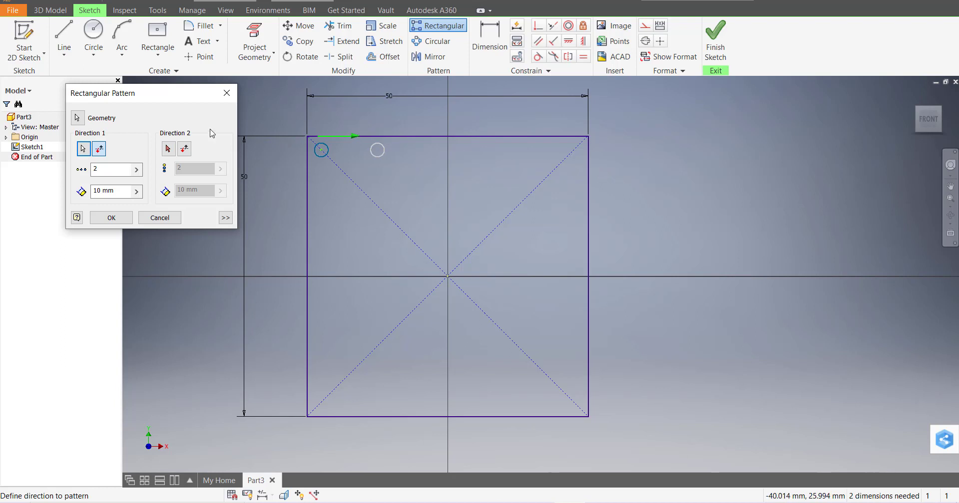
click(168, 148)
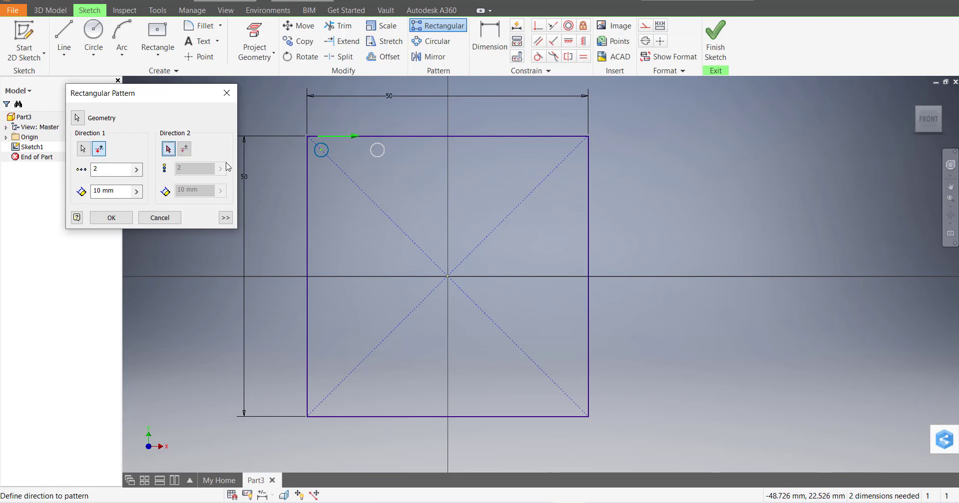
click(307, 165)
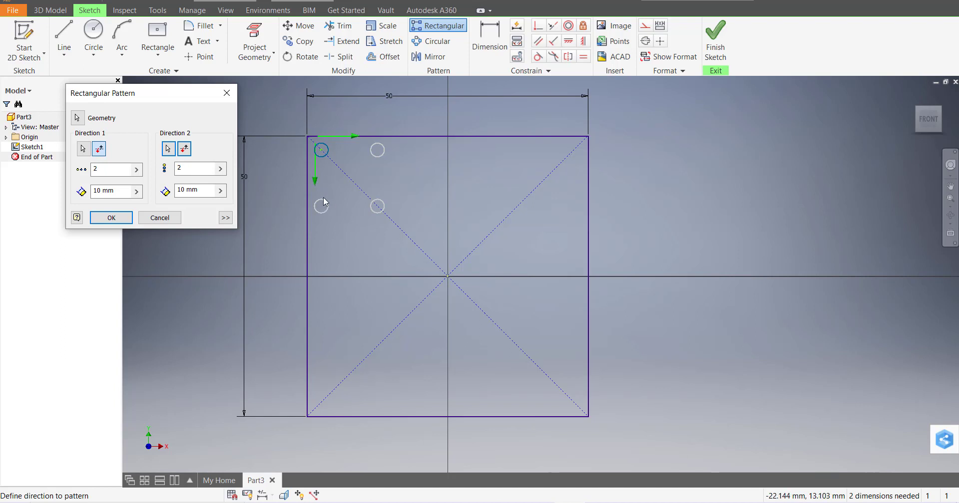
Create the pattern with 5 instances in each direction, spaced 11 mm horizontally and 8 mm vertically.
double_click(108, 169)
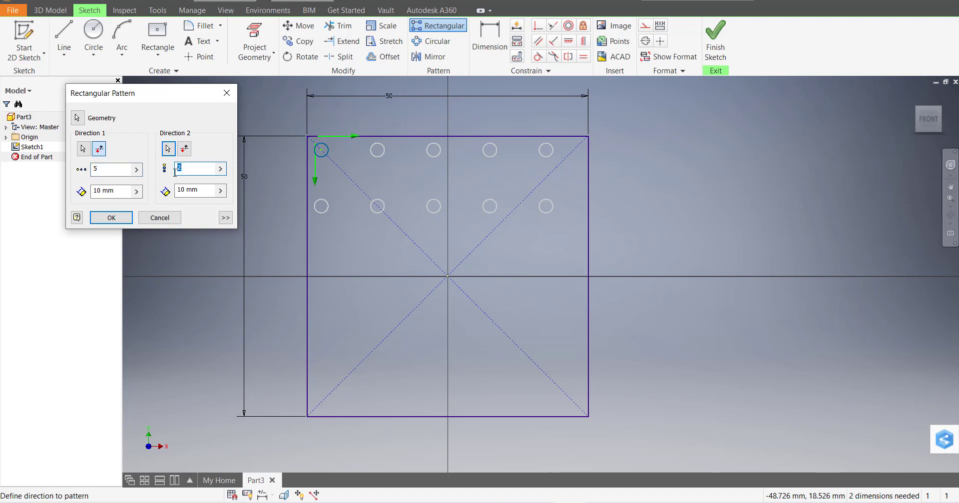
text(5)
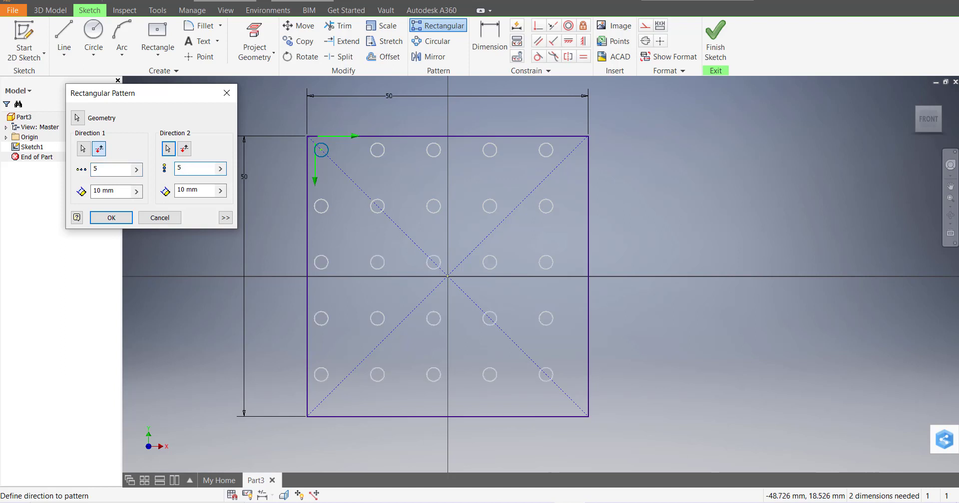
click(117, 191)
drag(107, 191, 92, 191)
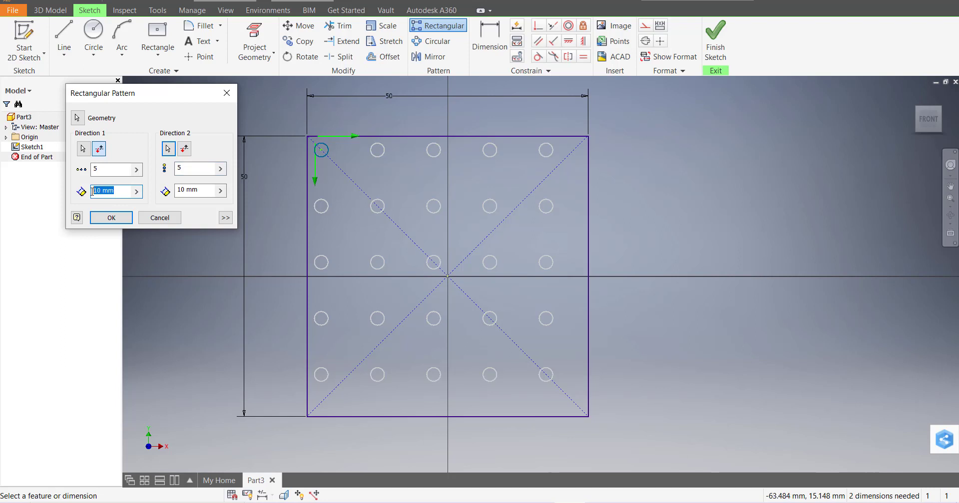
text(12)
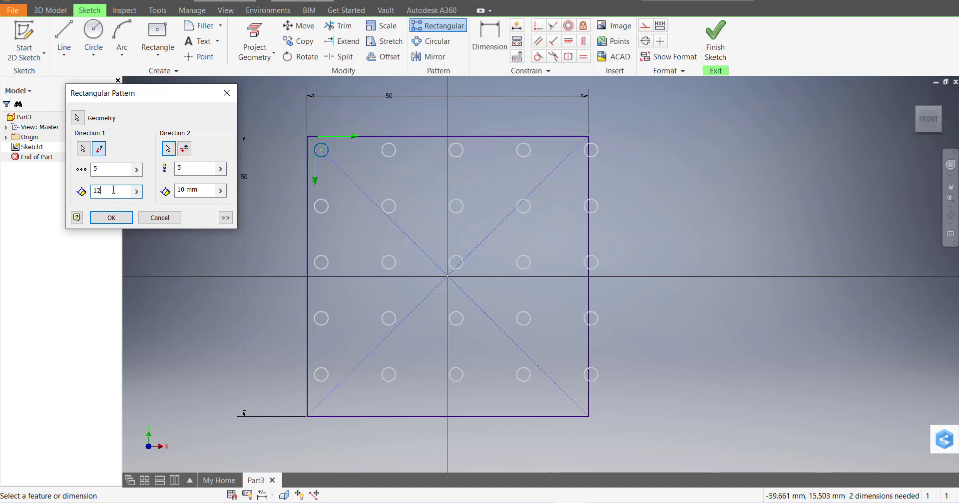
key(BackSpace)
text(1)
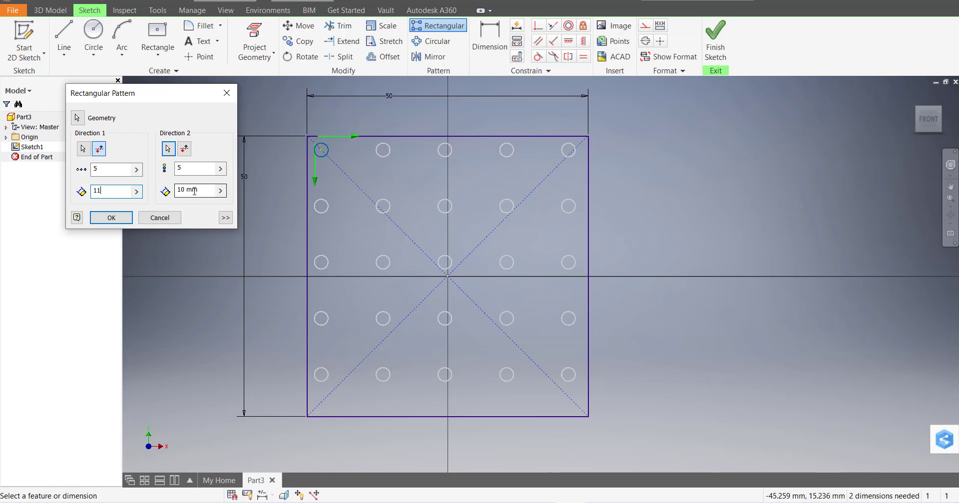
drag(199, 190, 177, 192)
text(8)
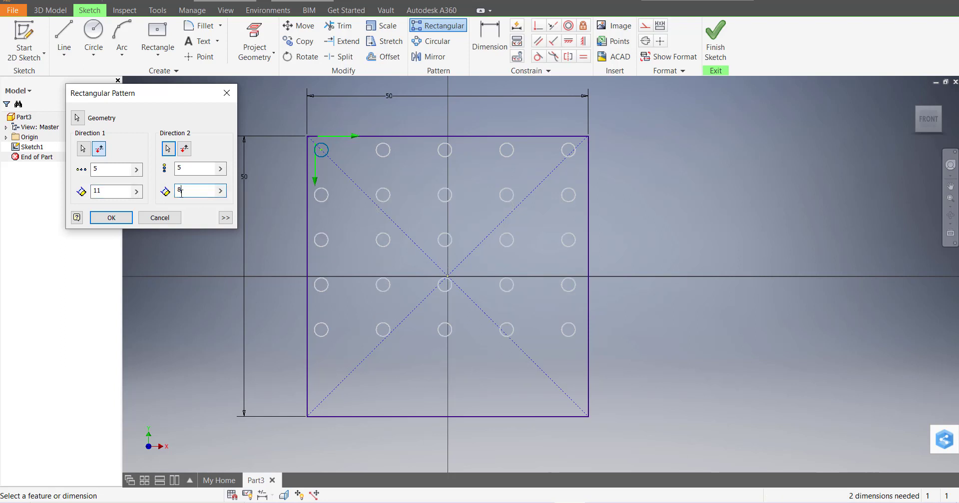
click(111, 218)
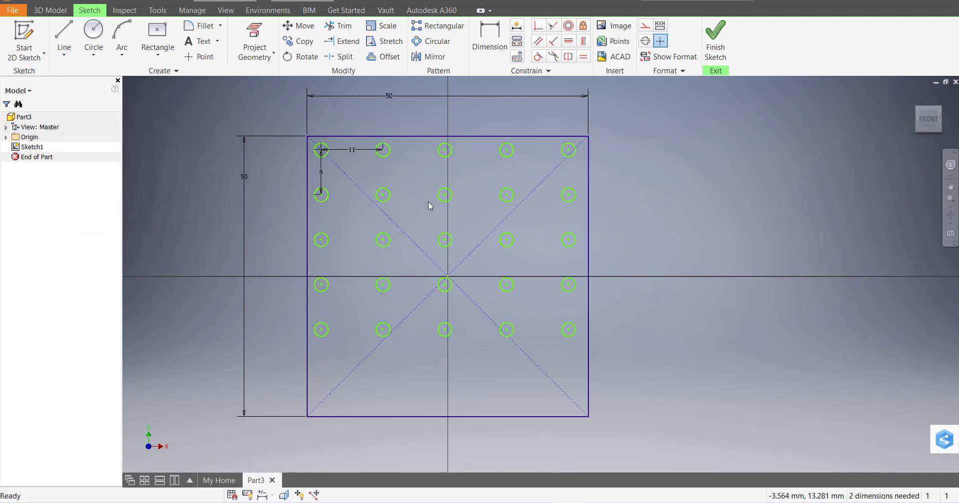
Sketch a large circle in the empty area to the right of the square.
scroll(447, 200, down, 4)
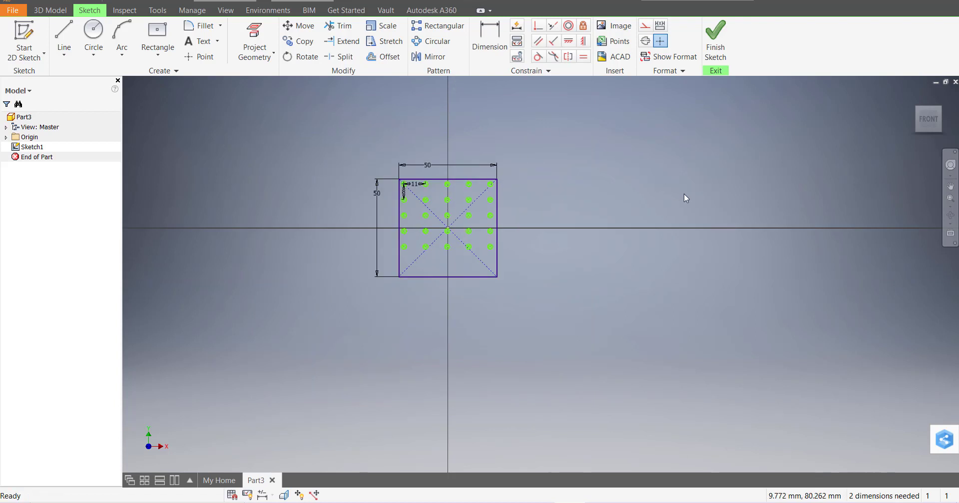
scroll(687, 193, down, 4)
scroll(729, 197, up, 5)
click(93, 35)
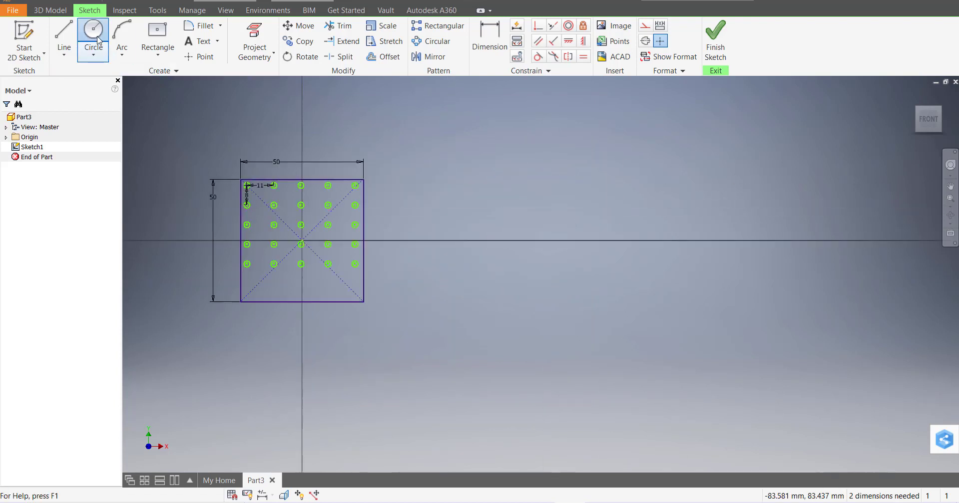
click(600, 196)
click(665, 296)
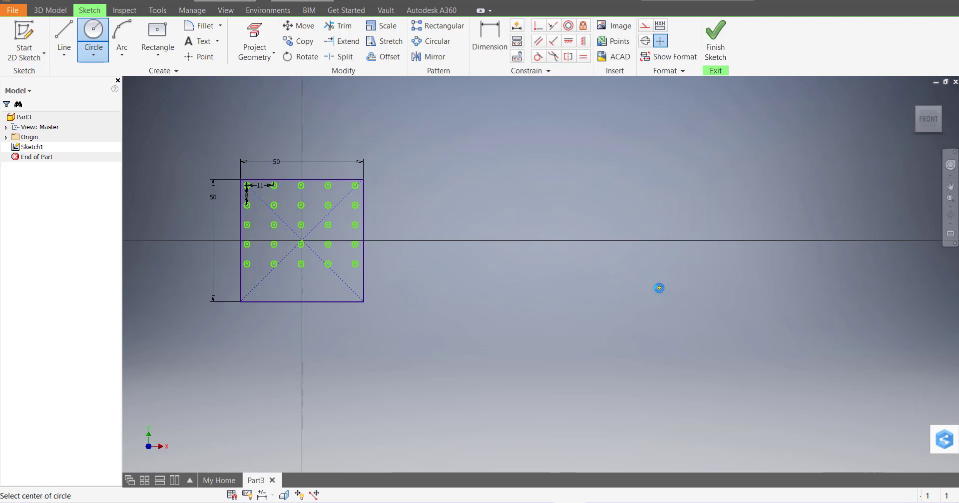
key(Escape)
Dimension the large circle to the right of the square with a diameter of 90 mm.
scroll(685, 254, down, 5)
scroll(671, 275, up, 6)
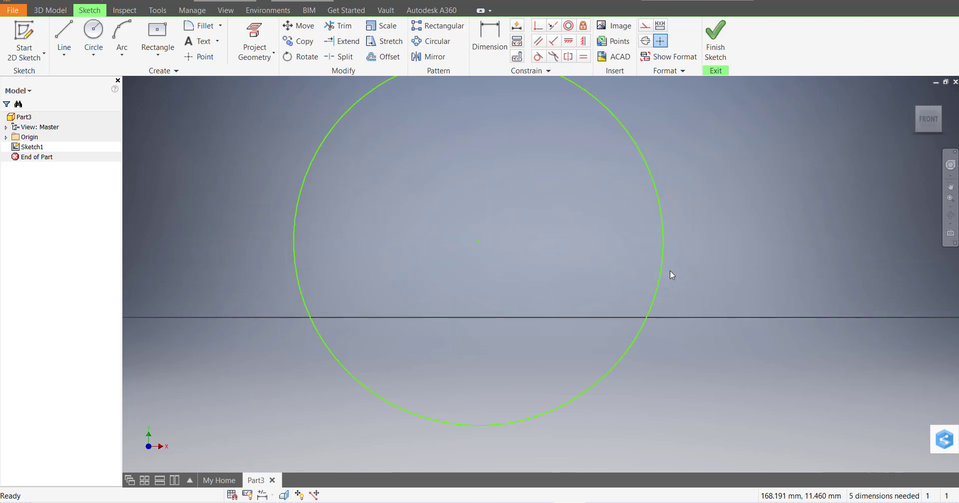
scroll(670, 274, down, 2)
click(489, 35)
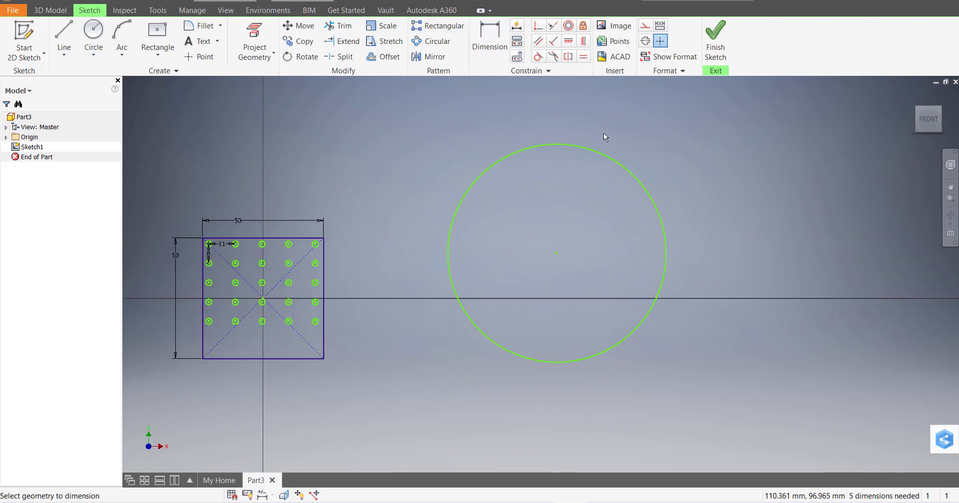
click(616, 160)
click(701, 123)
text(9)
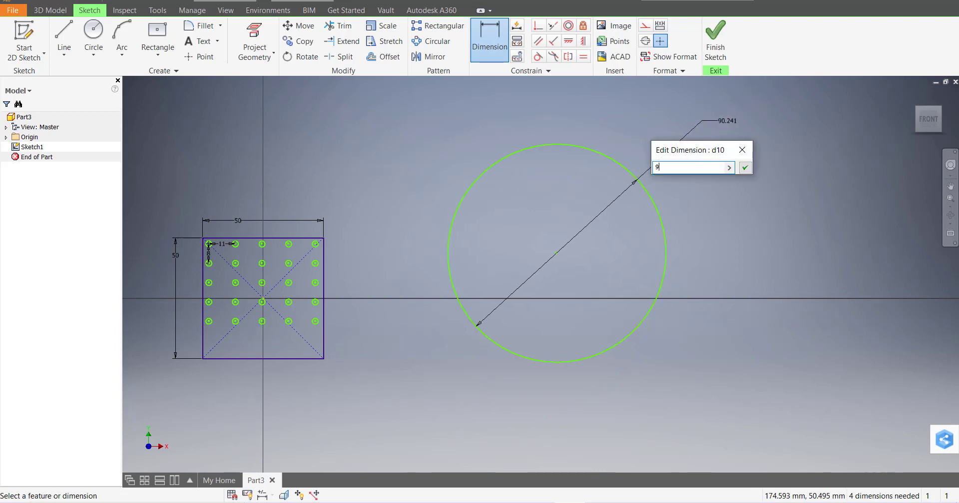
key(Return)
scroll(595, 179, up, 4)
key(Escape)
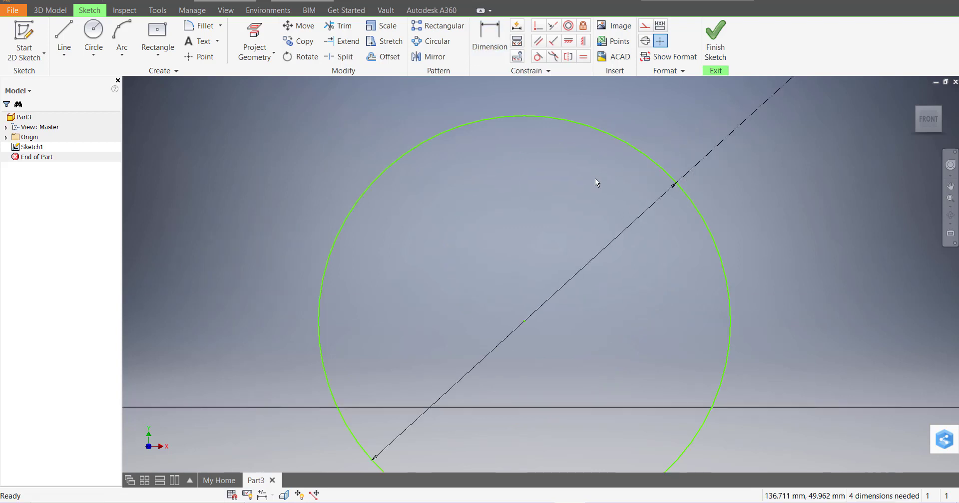
Sketch a small circle inside the large circle, vertically above its centre and near its upper edge.
scroll(595, 178, down, 3)
click(94, 31)
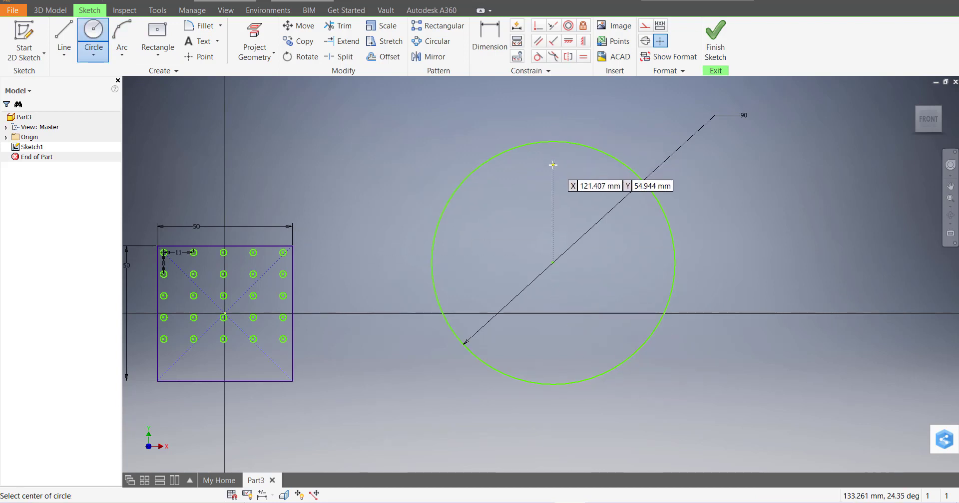
click(553, 165)
click(559, 175)
key(Escape)
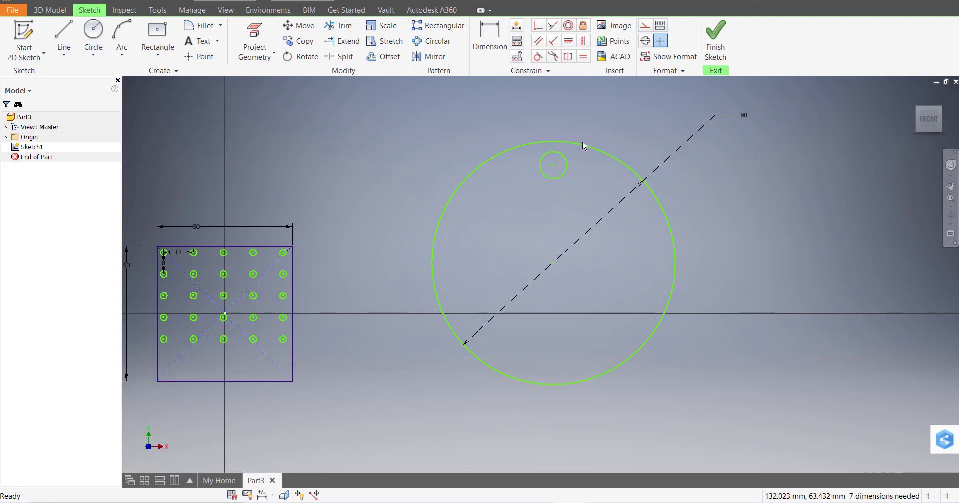
Set up a circular pattern of the small circle around the centre of the 90 mm circle.
click(433, 41)
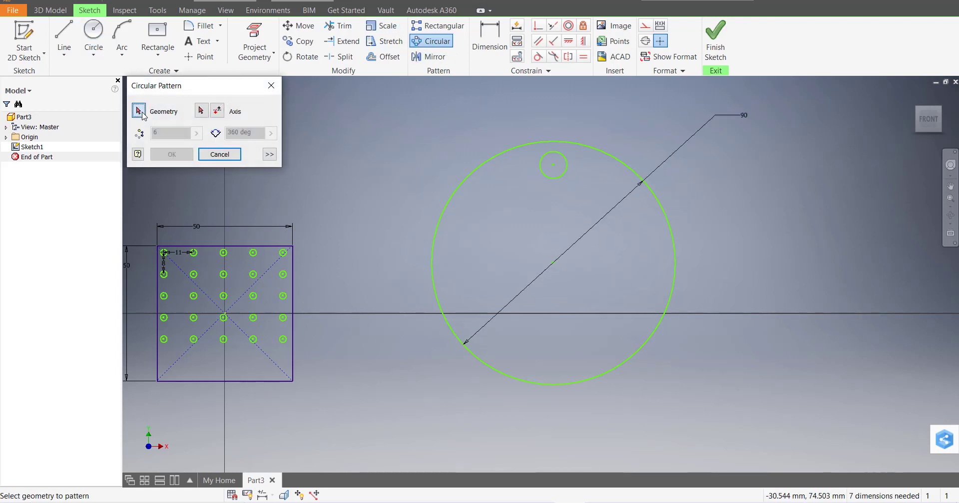
click(568, 166)
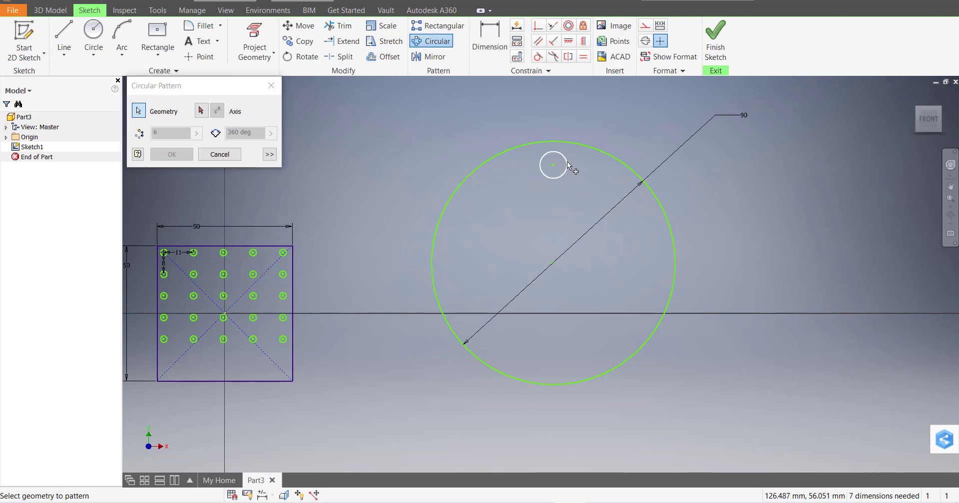
click(202, 113)
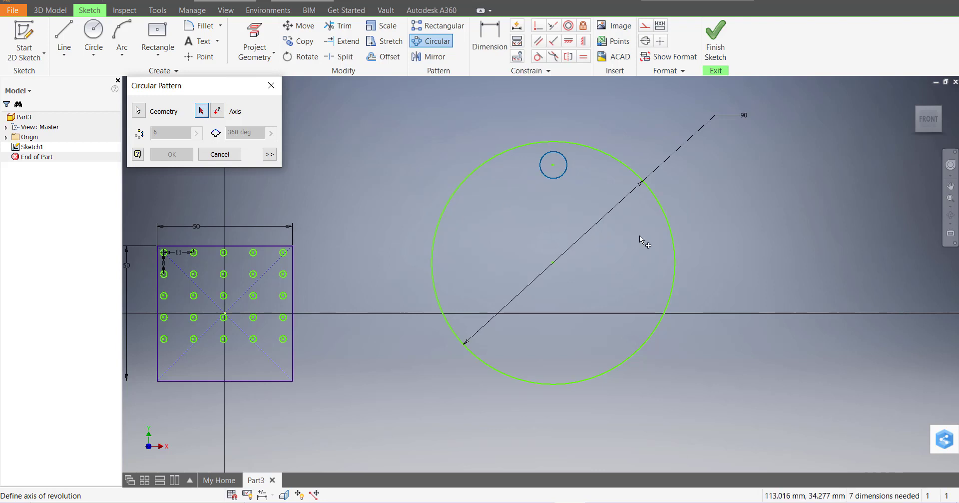
click(673, 242)
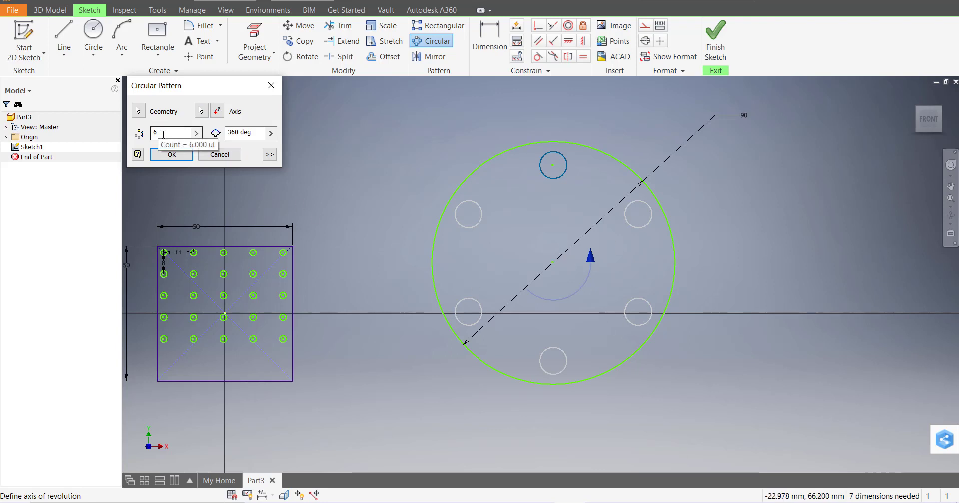
Preview the circular pattern with 4 instances, and create it with 8 instances over 360 degrees.
drag(162, 134, 147, 137)
text(4)
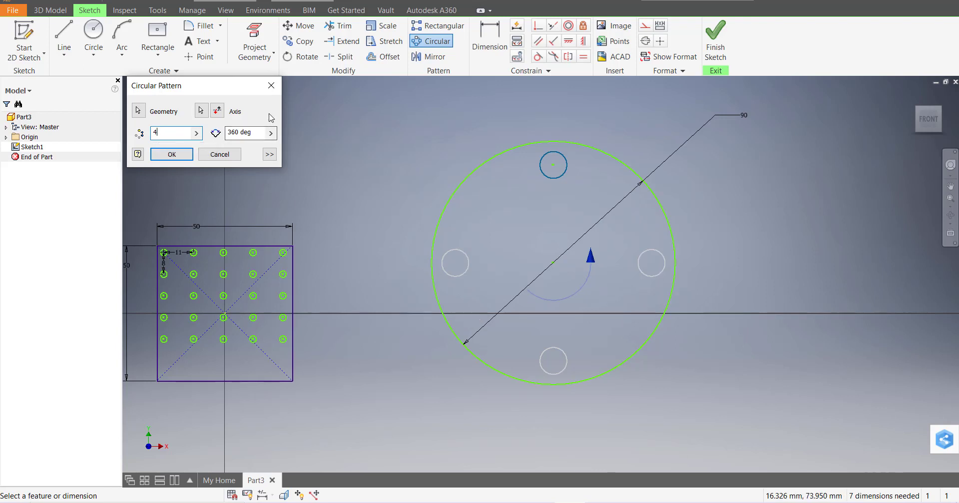
drag(173, 138, 144, 133)
text(8)
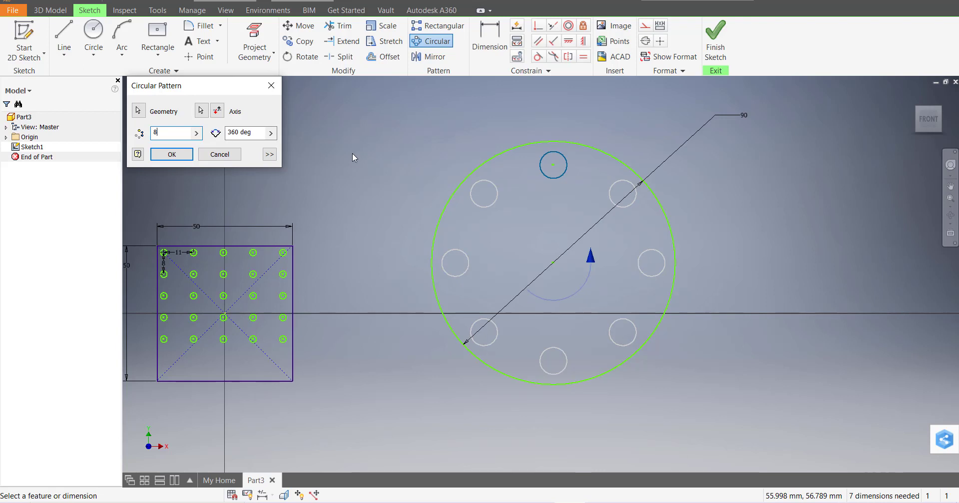
click(172, 155)
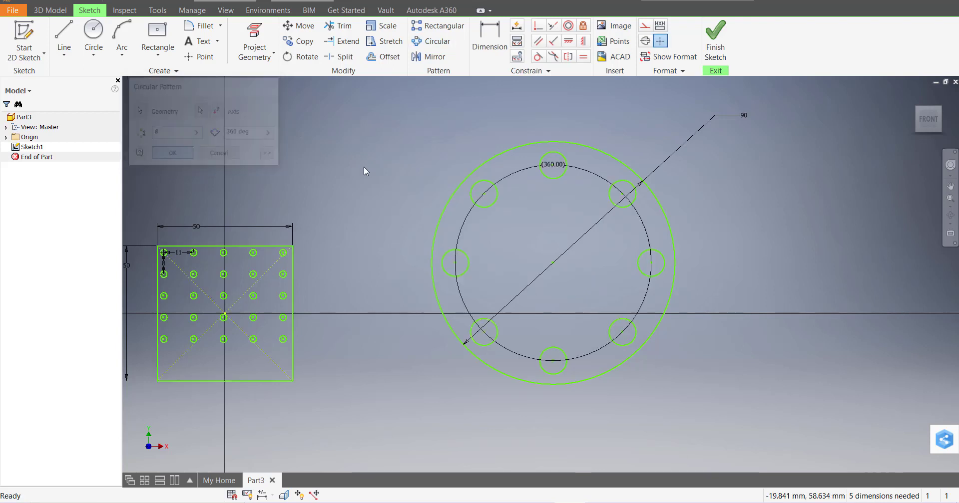
scroll(493, 193, down, 3)
scroll(556, 210, up, 4)
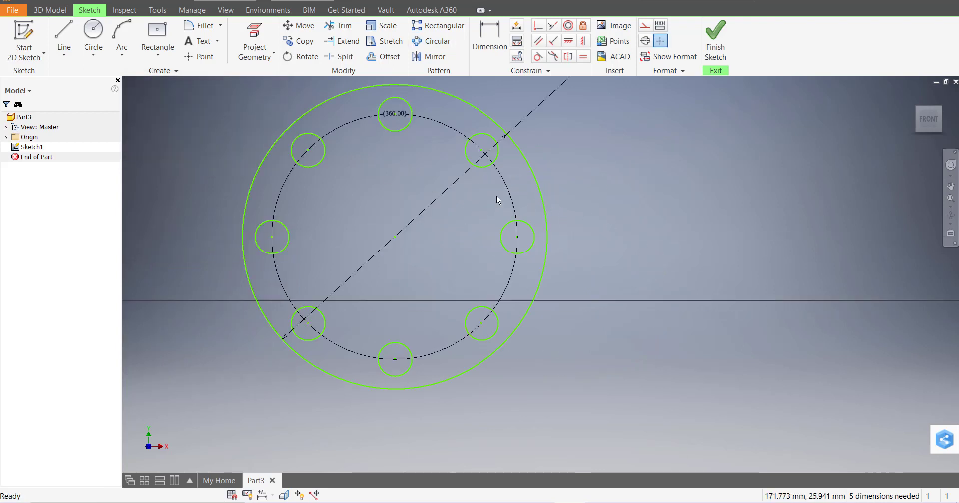
scroll(574, 194, down, 2)
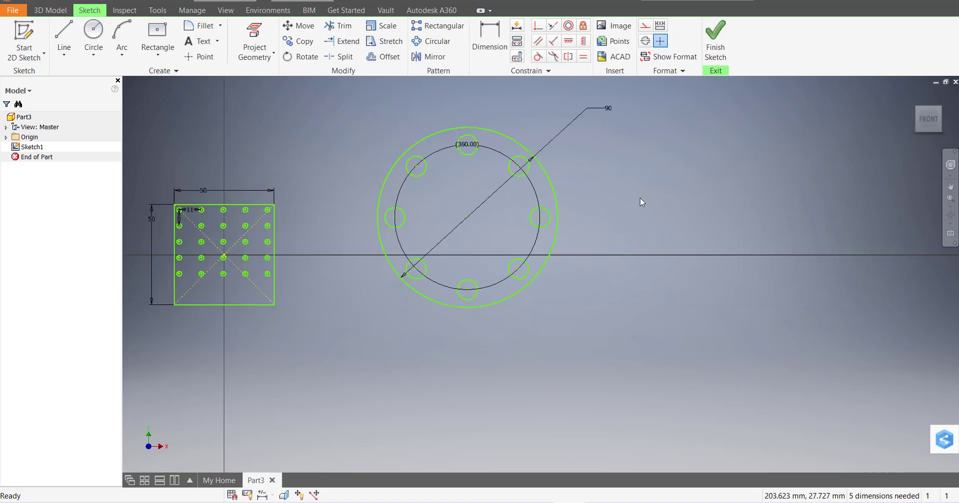
scroll(655, 193, down, 4)
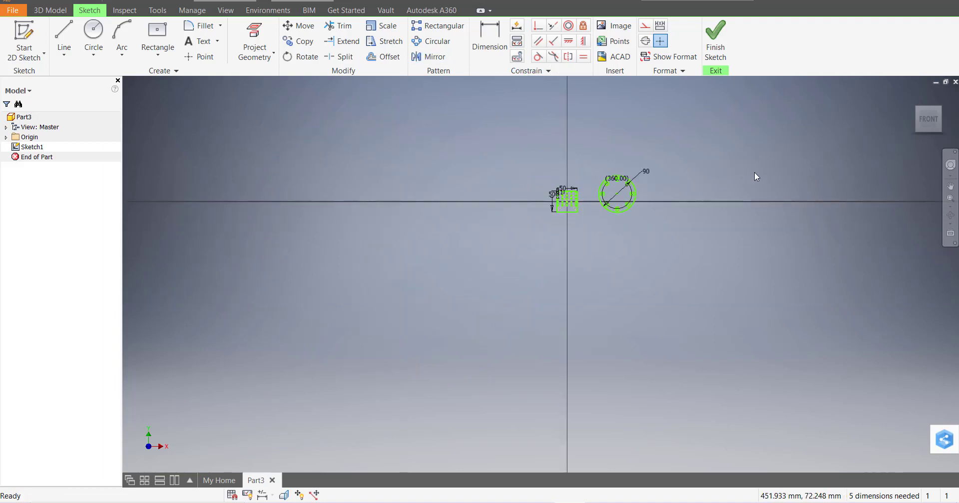
scroll(698, 169, up, 4)
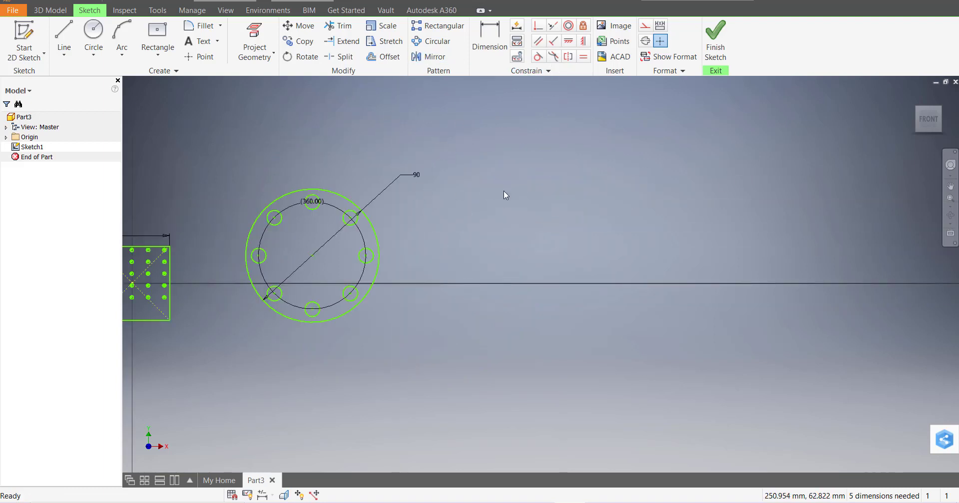
scroll(329, 208, down, 3)
scroll(394, 229, up, 7)
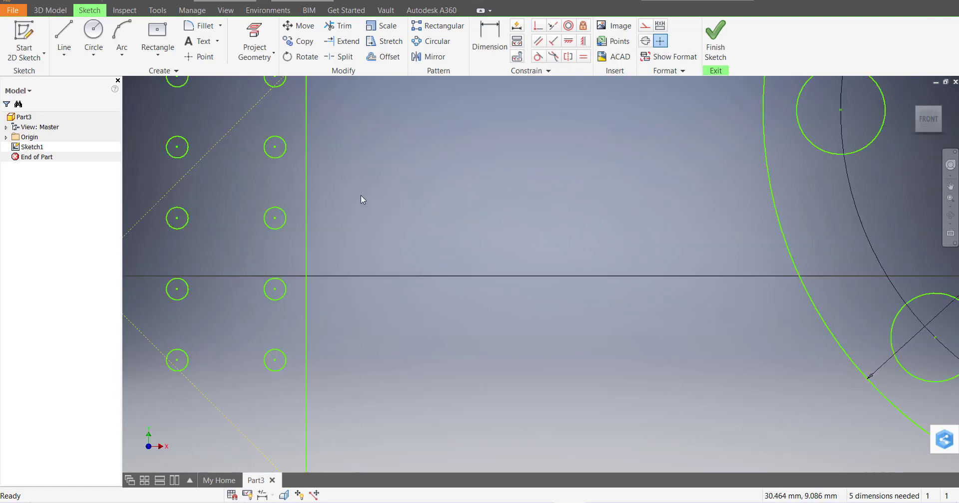
scroll(337, 270, down, 5)
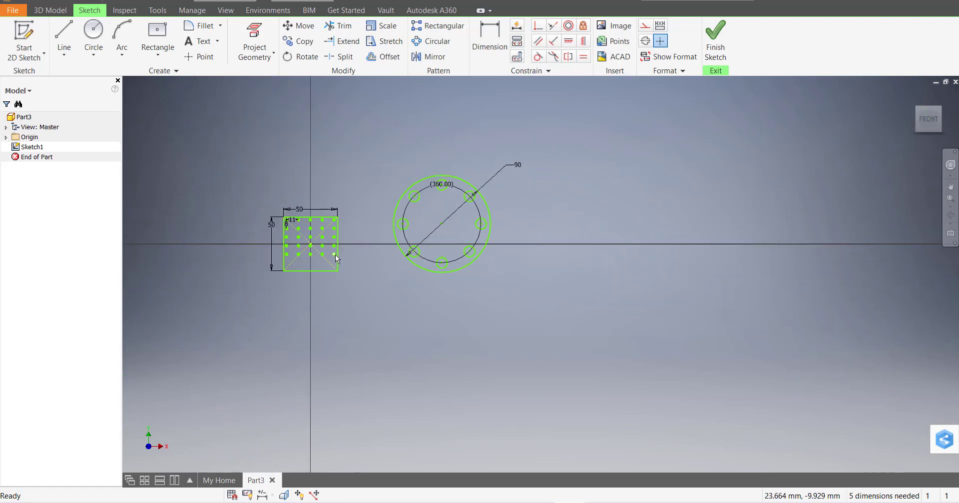
Mirror the lower-right small circle of the rectangular pattern across the square's right edge.
scroll(337, 259, up, 10)
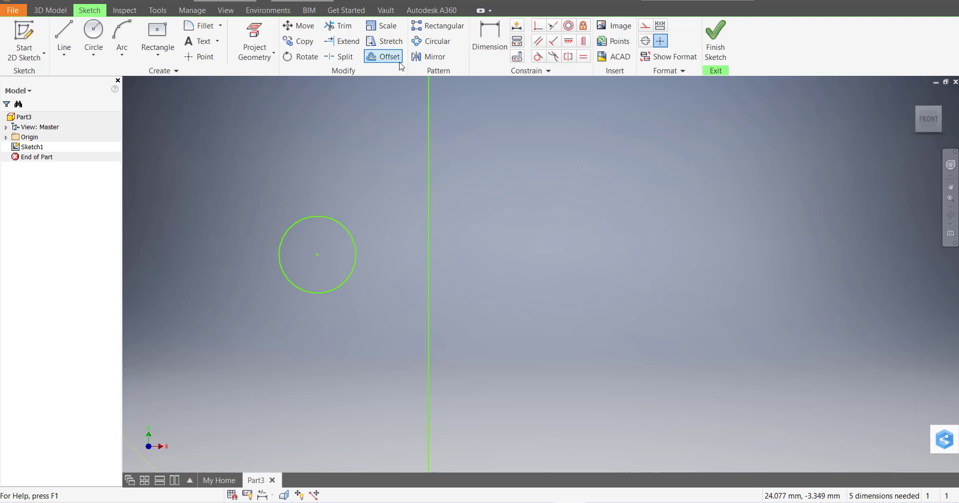
click(432, 60)
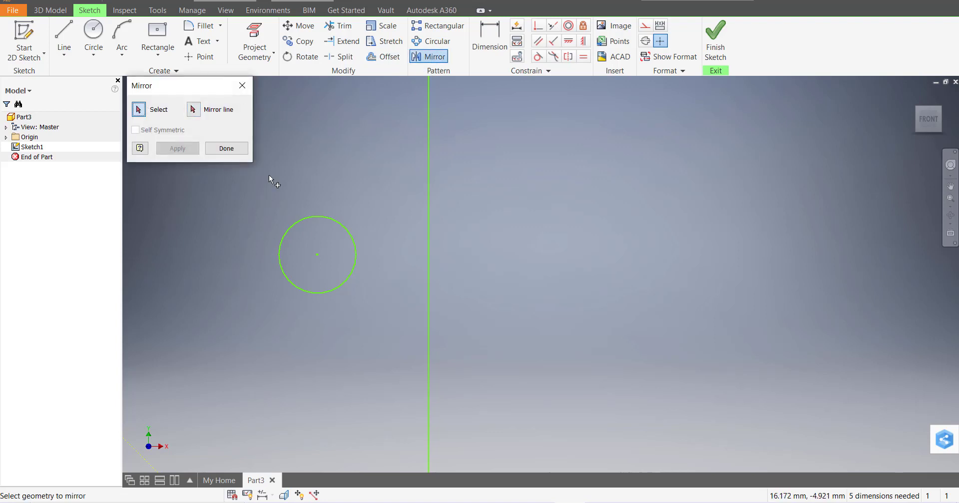
click(334, 218)
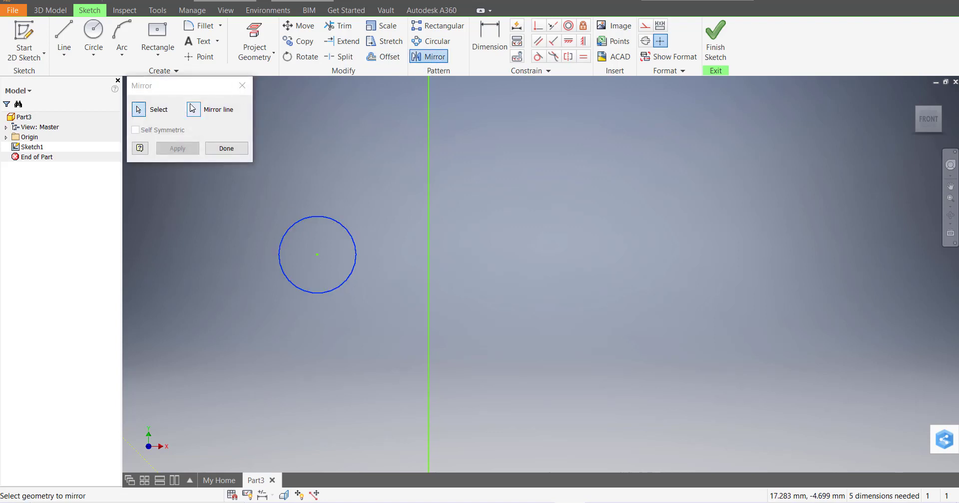
click(195, 110)
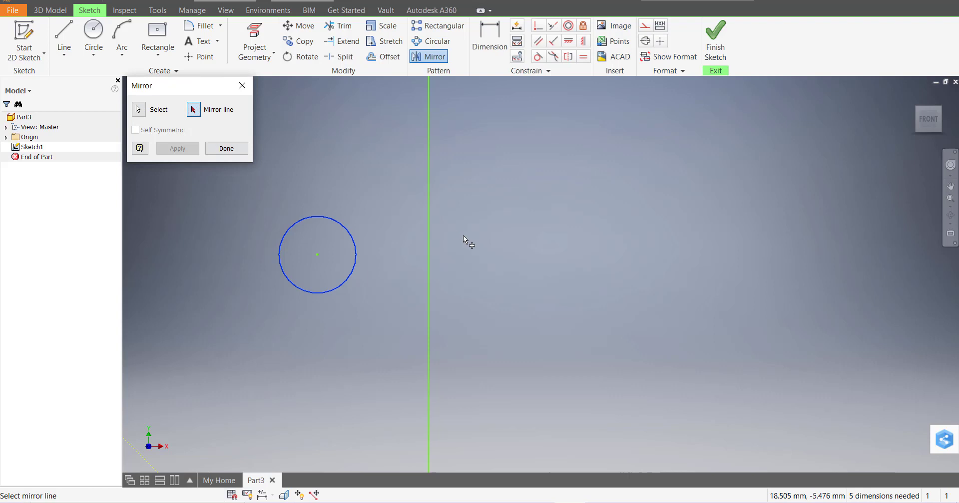
click(427, 239)
scroll(504, 243, up, 5)
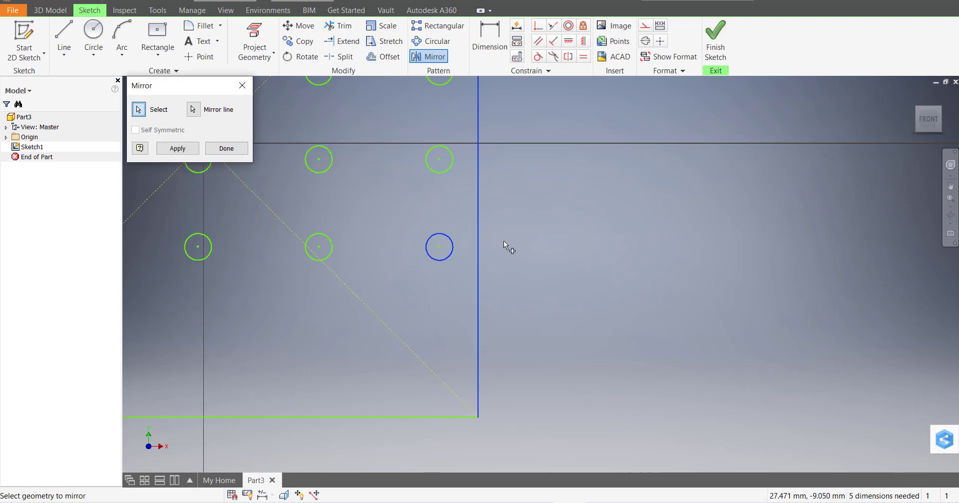
click(179, 149)
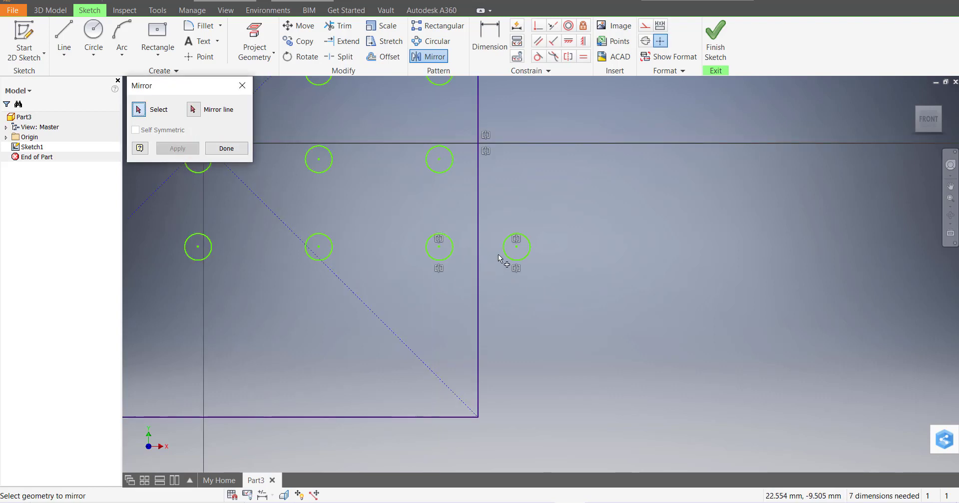